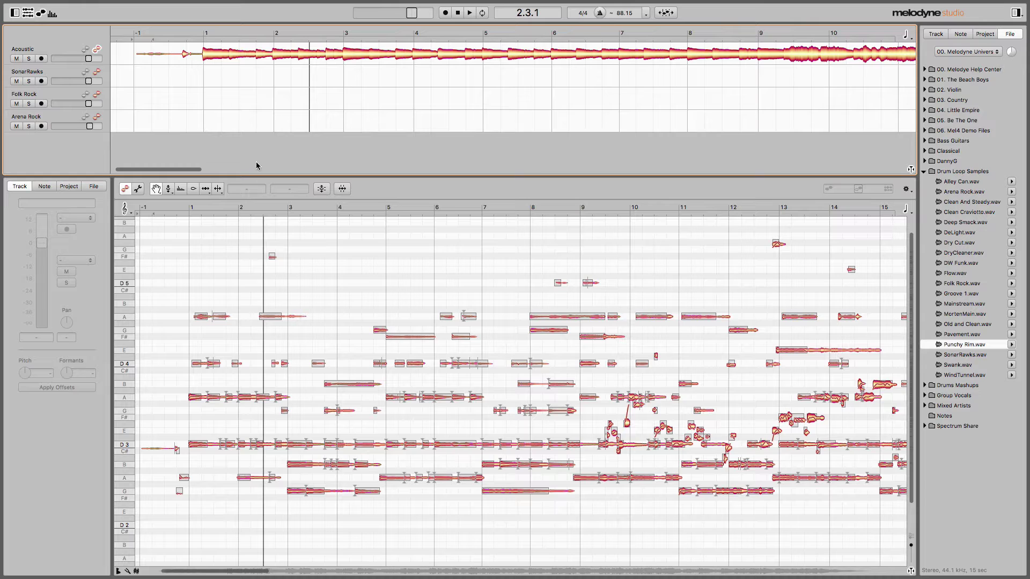
Show the Acoustic guitar's notes zoomed to bars 1–12 and play from bar 1.
left_click(97, 49)
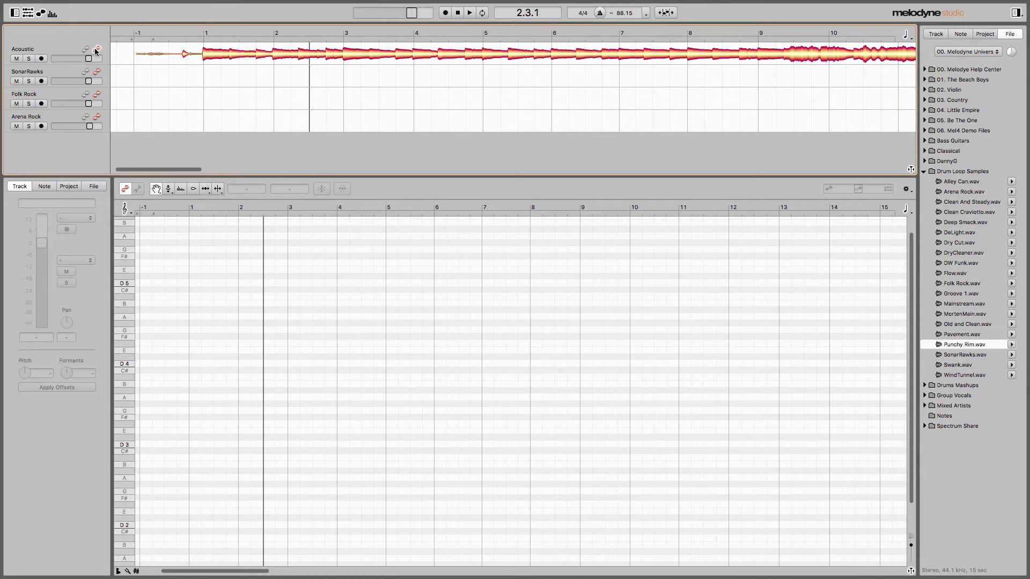
left_click(97, 51)
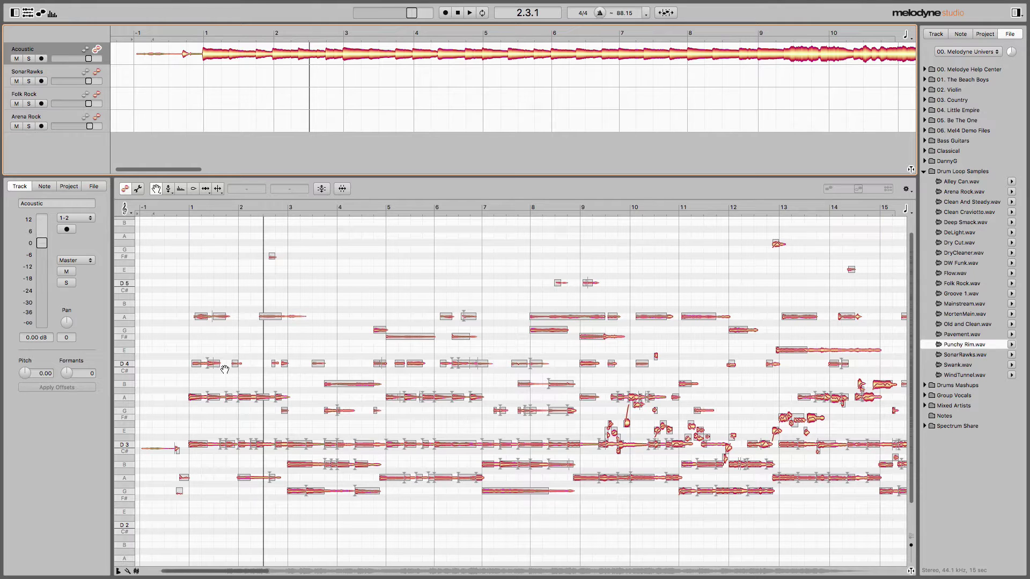
right_click(214, 347)
left_click(217, 349)
left_click_drag(216, 353, 197, 289)
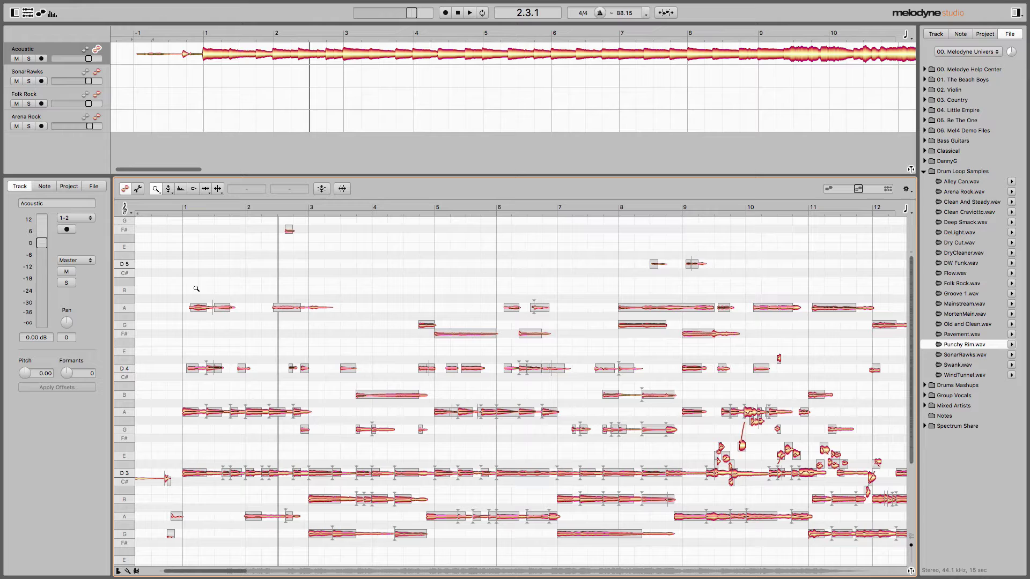
left_click(162, 209)
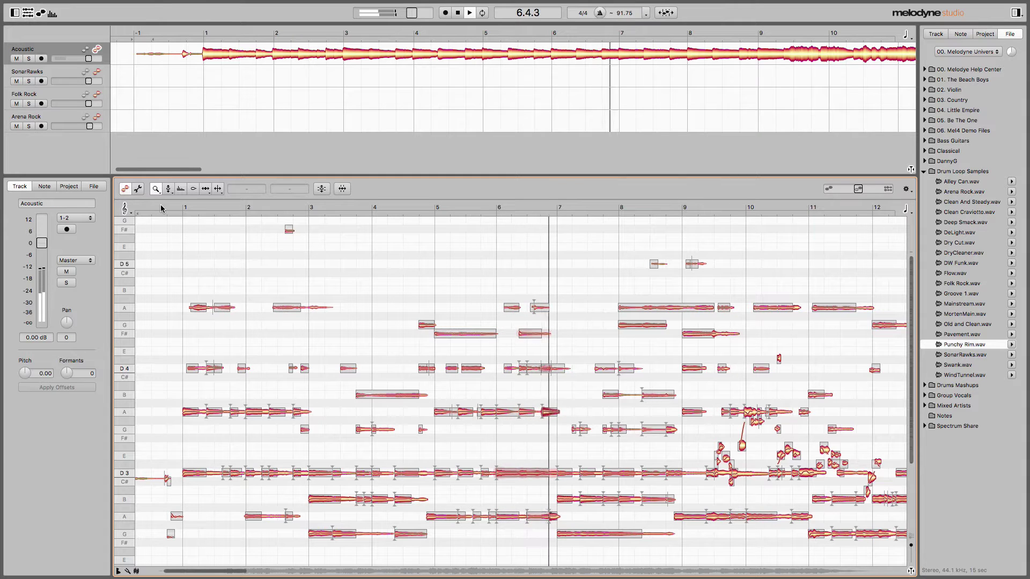
Stop playback and switch back to the Main Tool.
key("space")
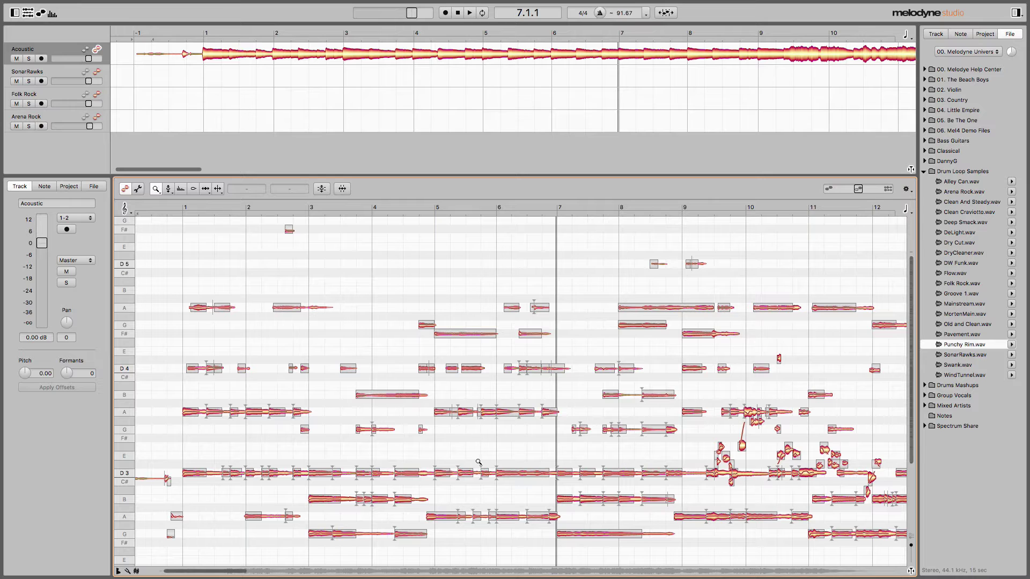
right_click(438, 265)
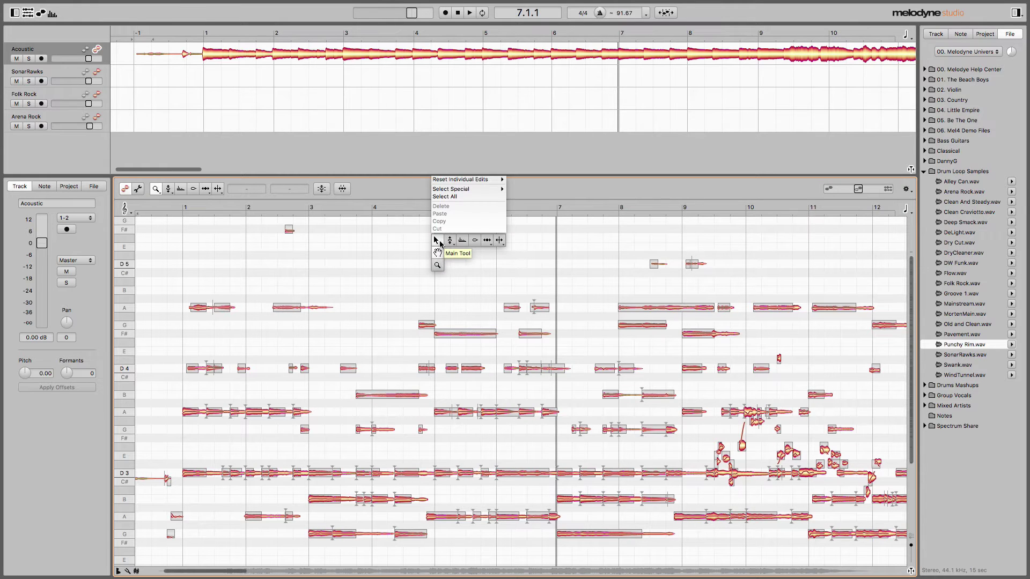
left_click(436, 267)
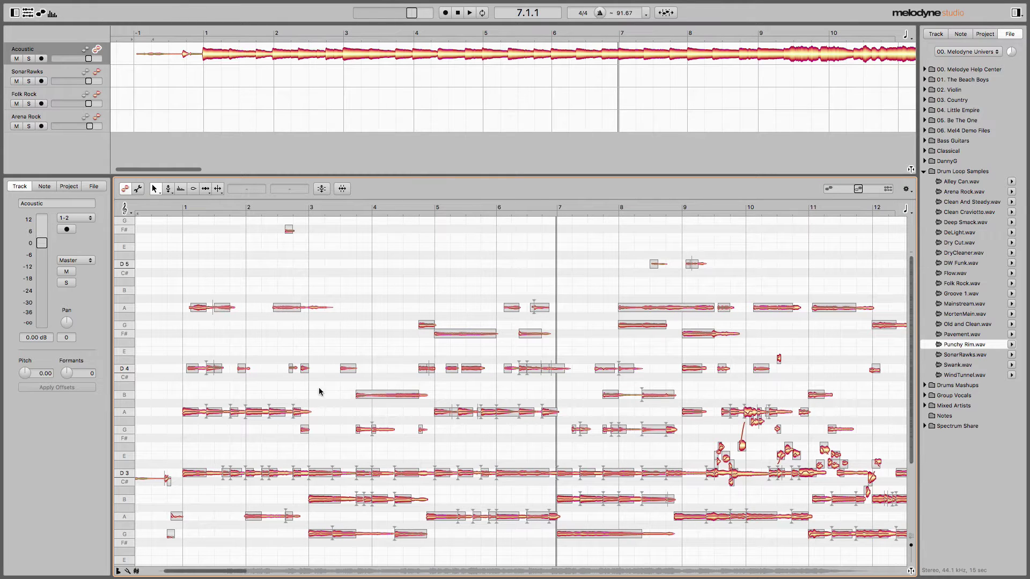
Toggle the track overview pane off and on, leaving it shown.
left_click(28, 16)
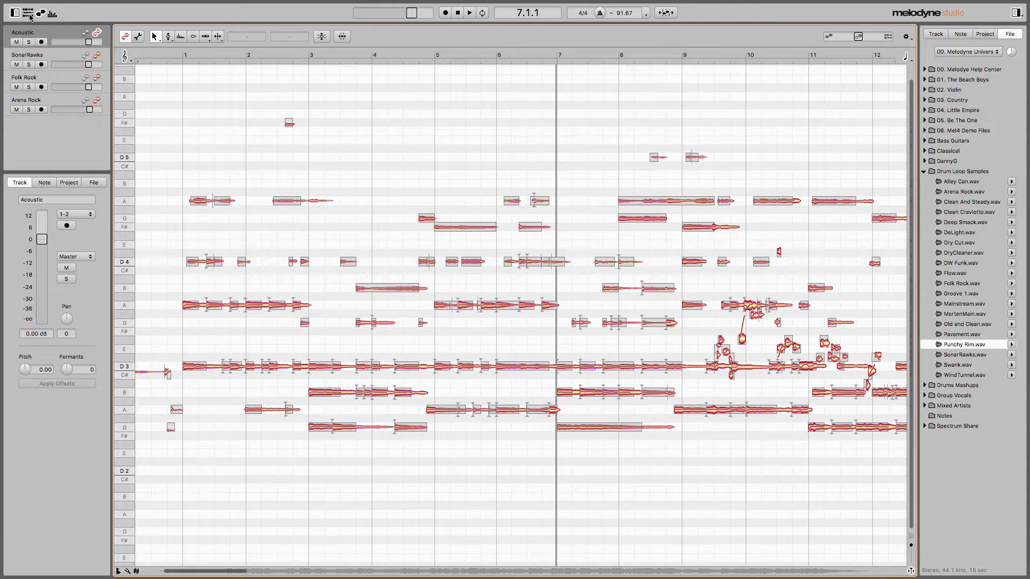
left_click(28, 15)
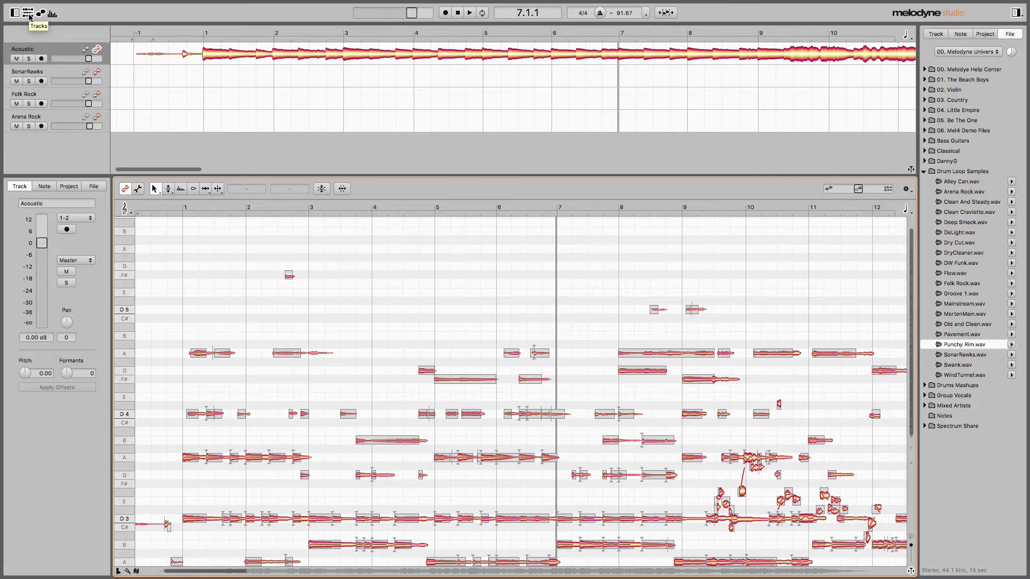
left_click(28, 15)
left_click(28, 14)
Play the guitar from bar 1 into bar 3 while the tempo drifts toward 88.39.
left_click(203, 31)
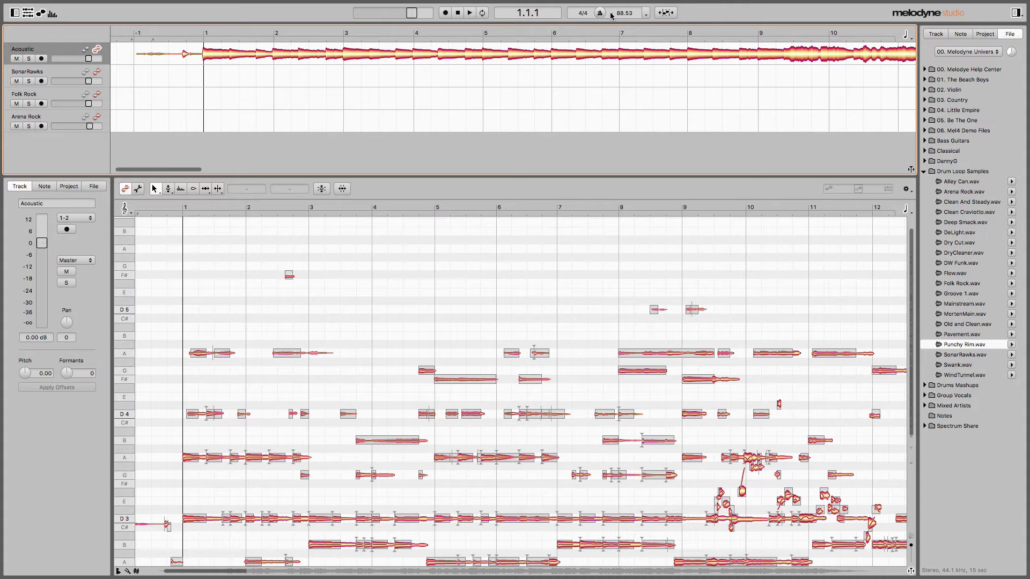
key("space")
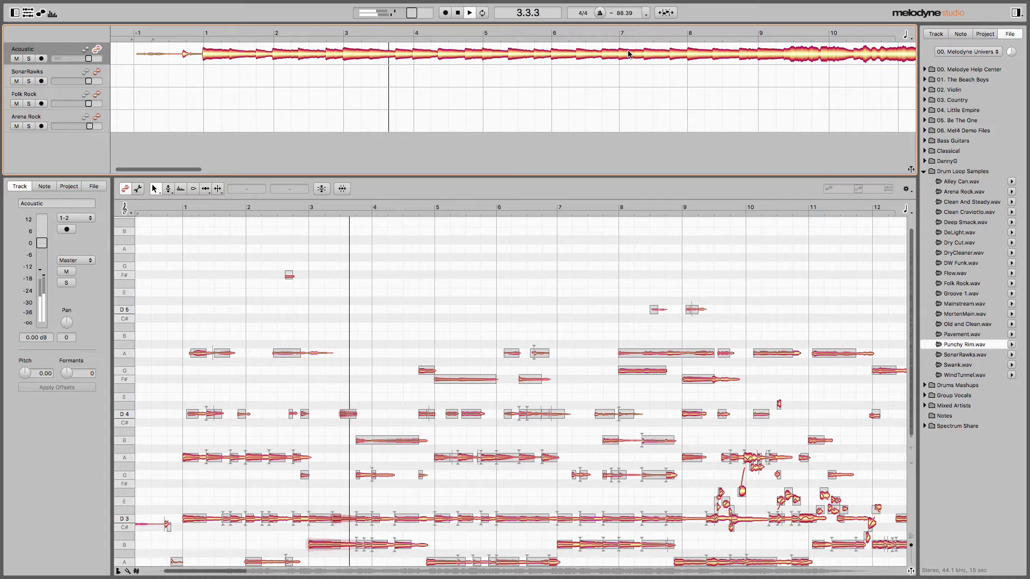
Show the Acoustic track's tempo curve with Edit Tempo and zoom out across all bars.
left_click(647, 16)
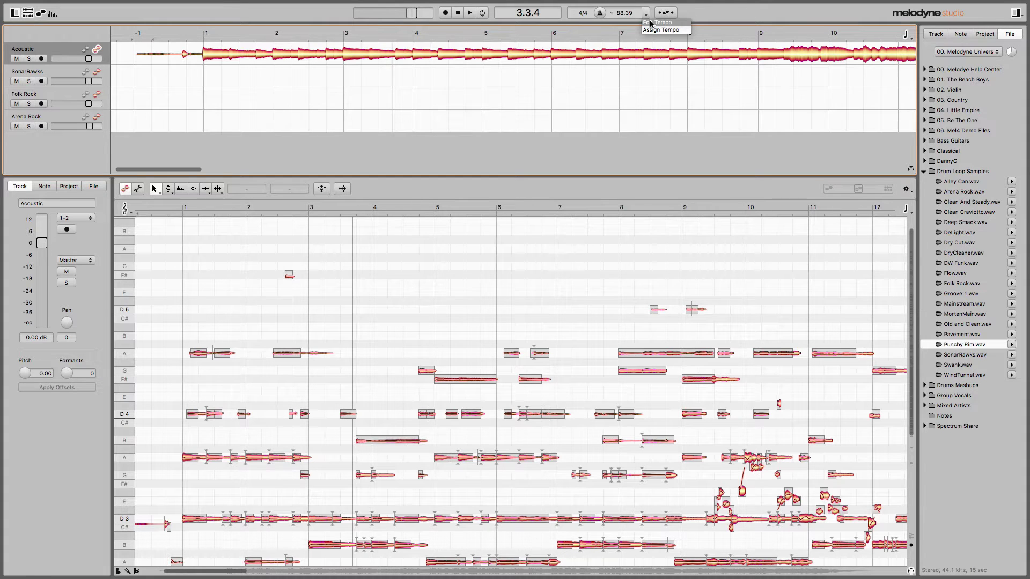
left_click(650, 23)
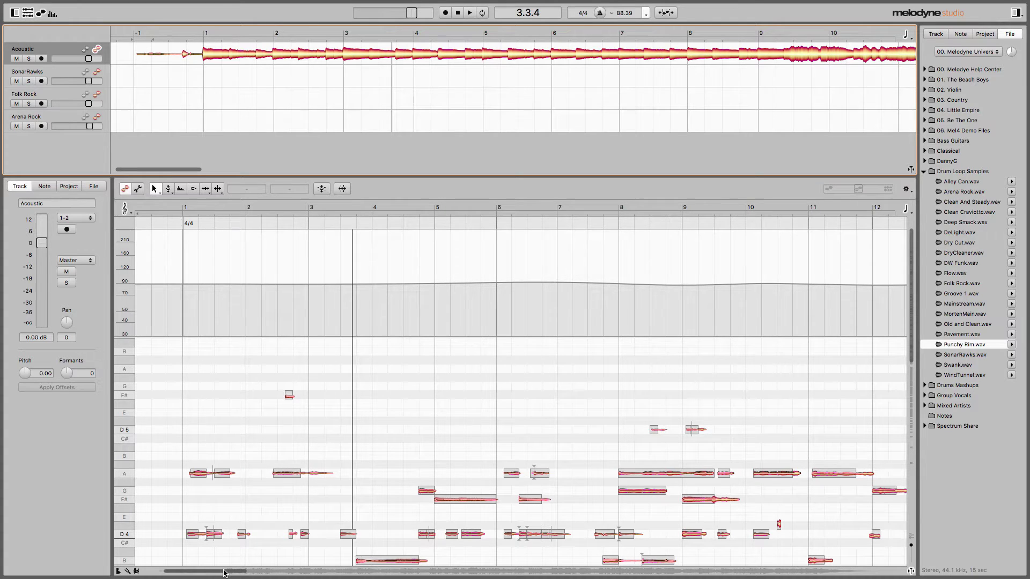
mouse_move(225, 573)
left_mouse_down()
mouse_move(256, 571)
mouse_move(204, 574)
left_mouse_up()
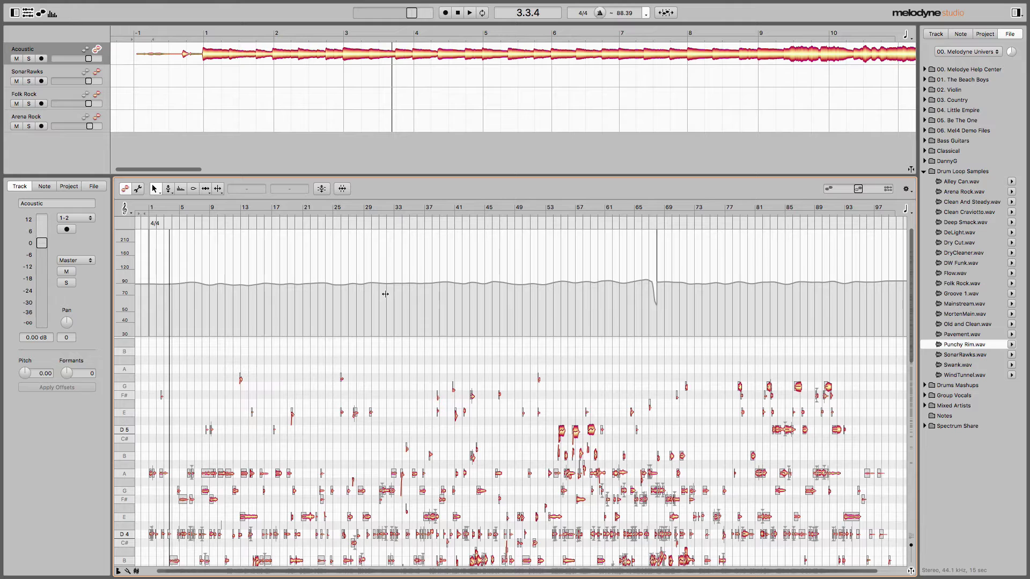
Hide the tempo curve and leave Auto-Stretch switched on for newly added audio.
left_click(646, 15)
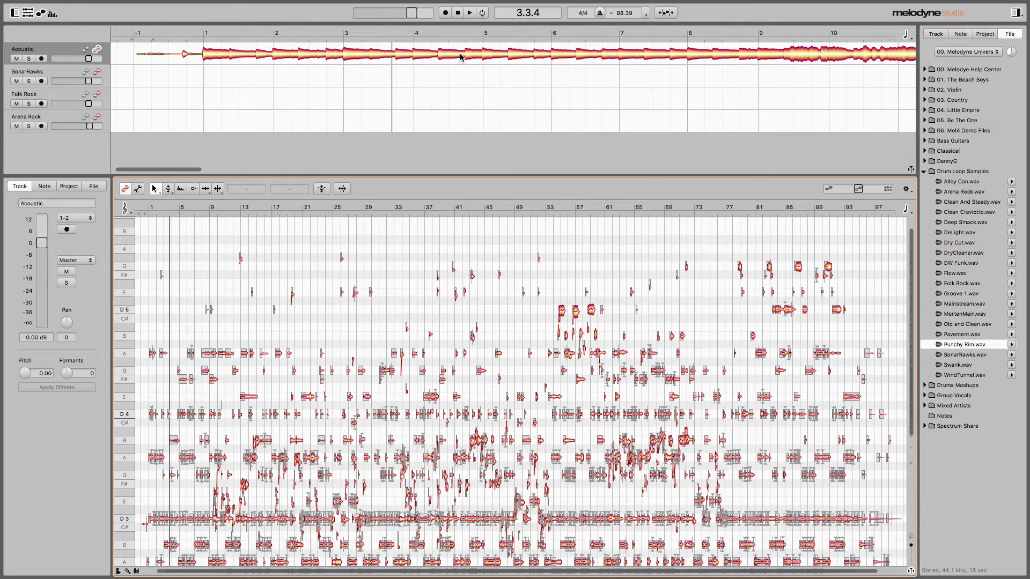
left_click(665, 15)
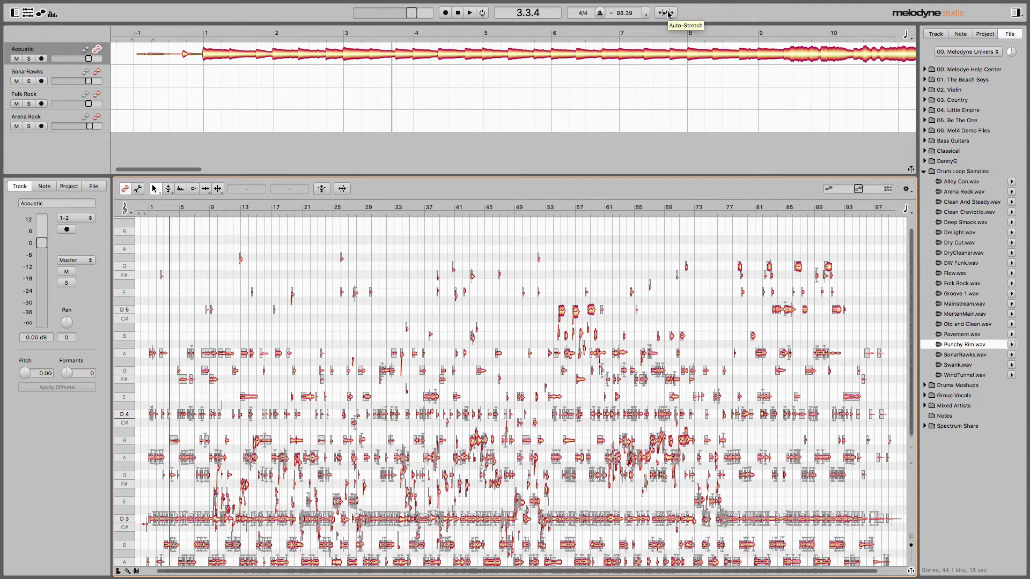
left_click(668, 15)
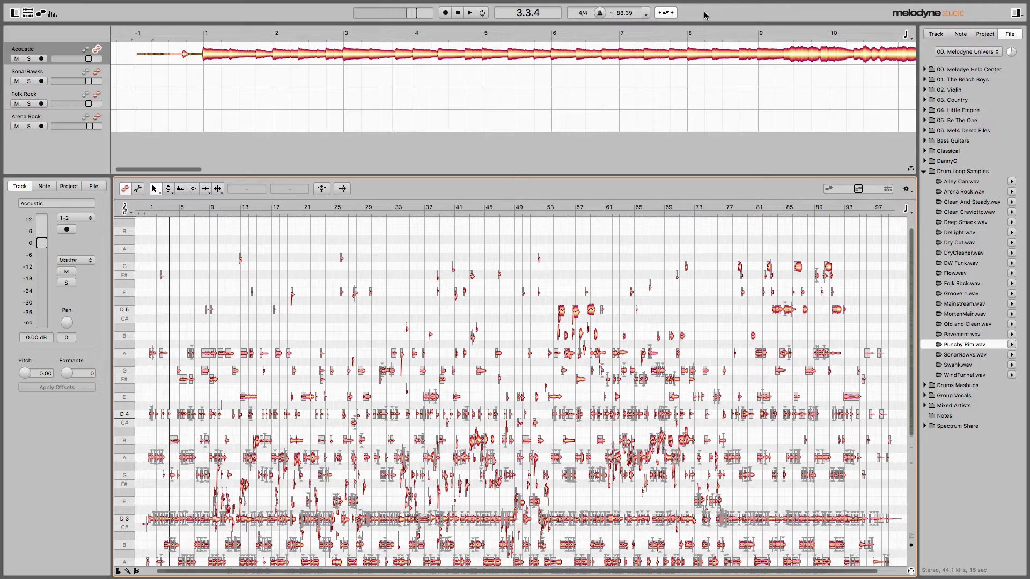
left_click(668, 17)
left_click(669, 17)
Open the sample browser and select SonarRawks.wav in Drum Loop Samples.
left_click(1016, 13)
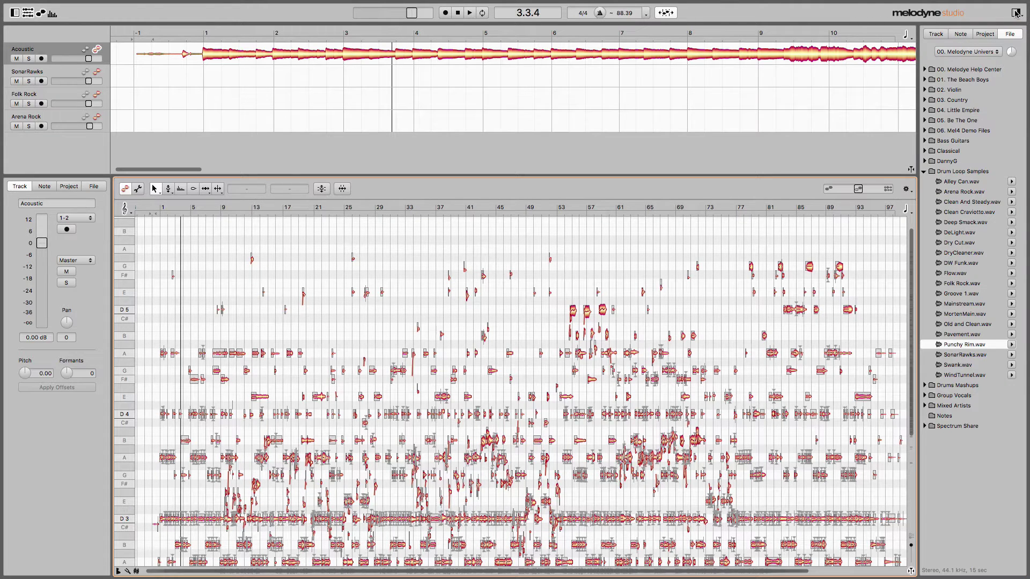
left_click(1016, 13)
left_click(1016, 12)
left_click(959, 355)
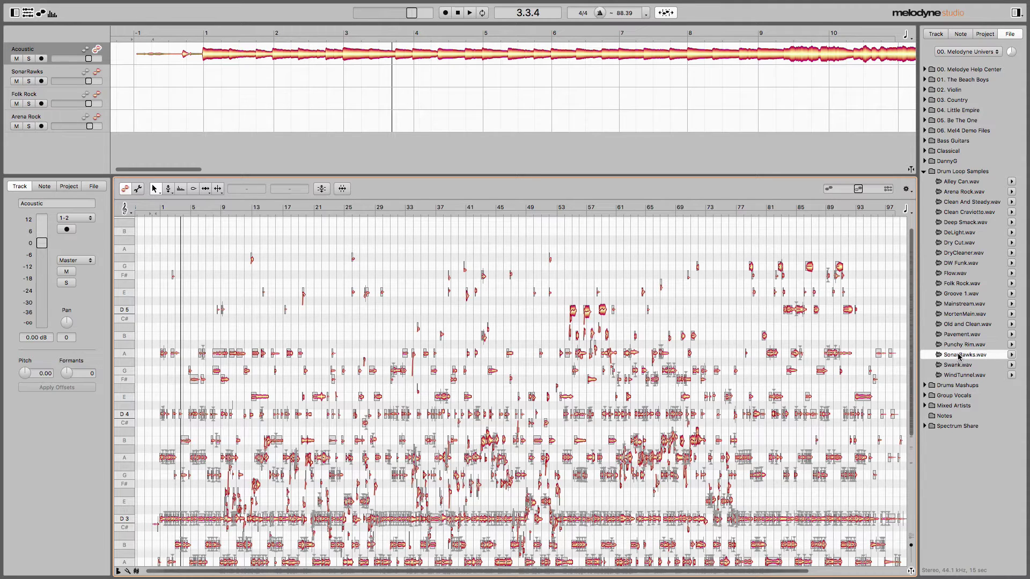
Preview the Alley Can, Arena Rock, Clean And Steady and Clean Craviotto loops.
left_click(1012, 182)
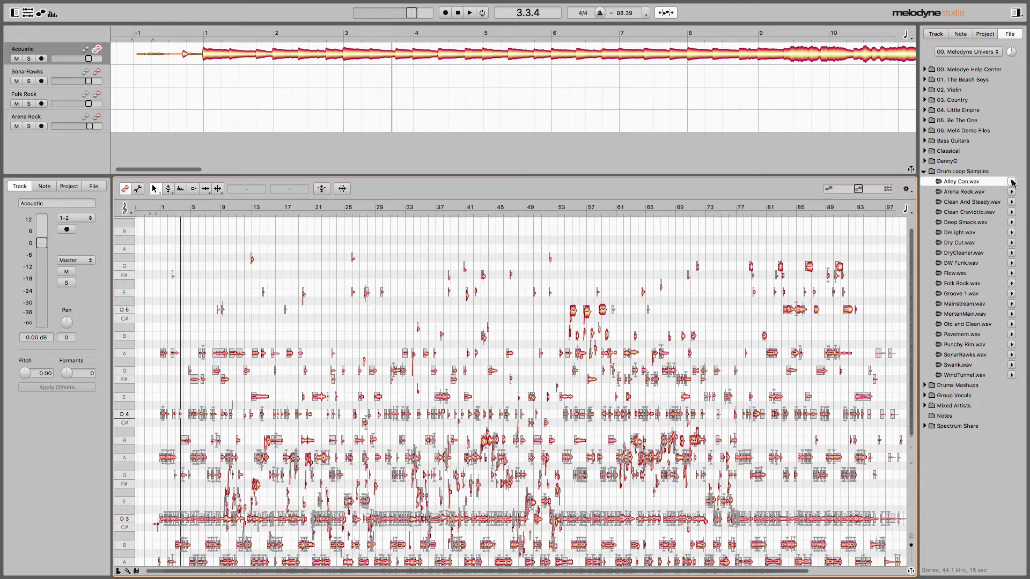
left_click(1012, 192)
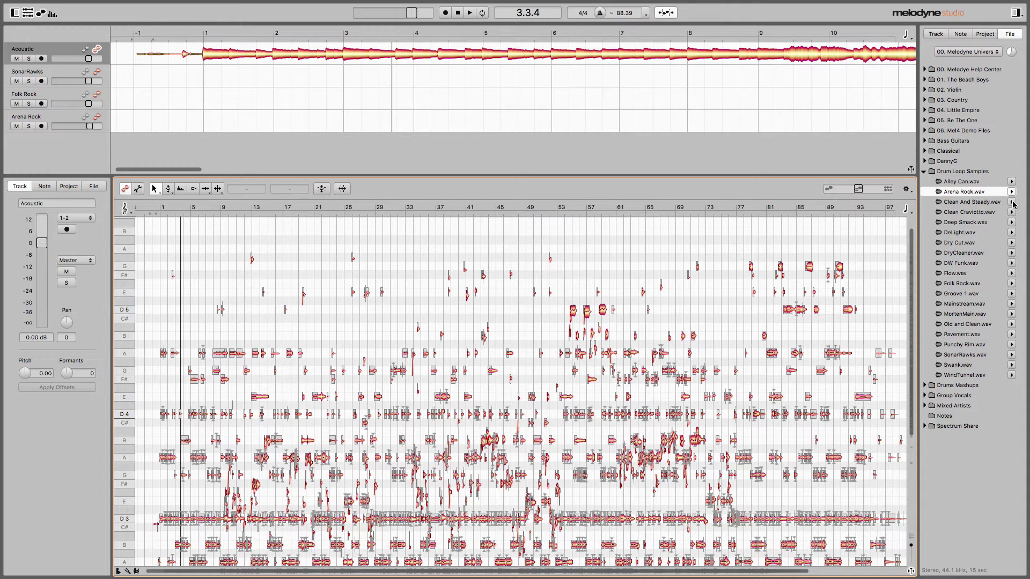
left_click(1012, 203)
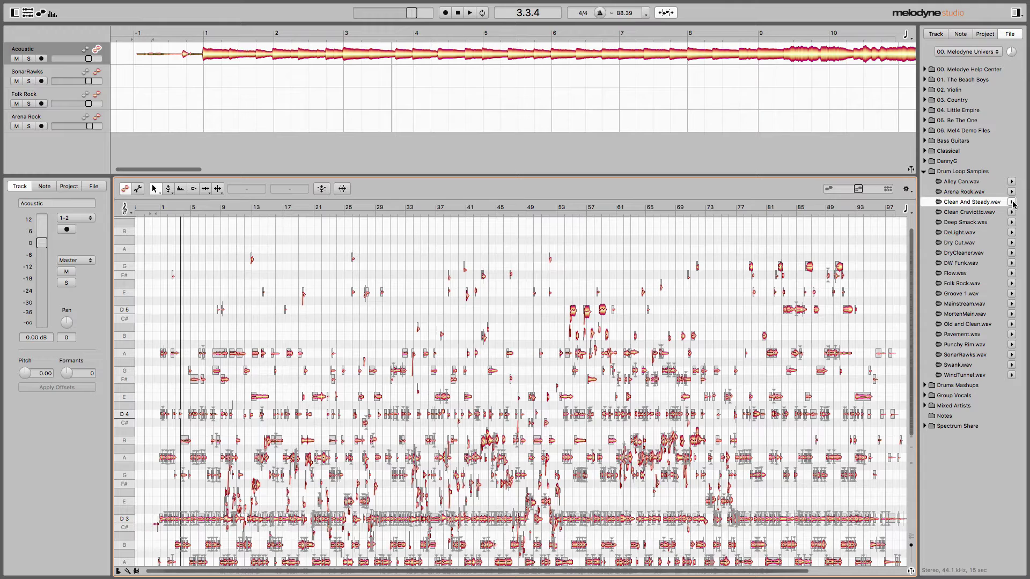
left_click(1012, 213)
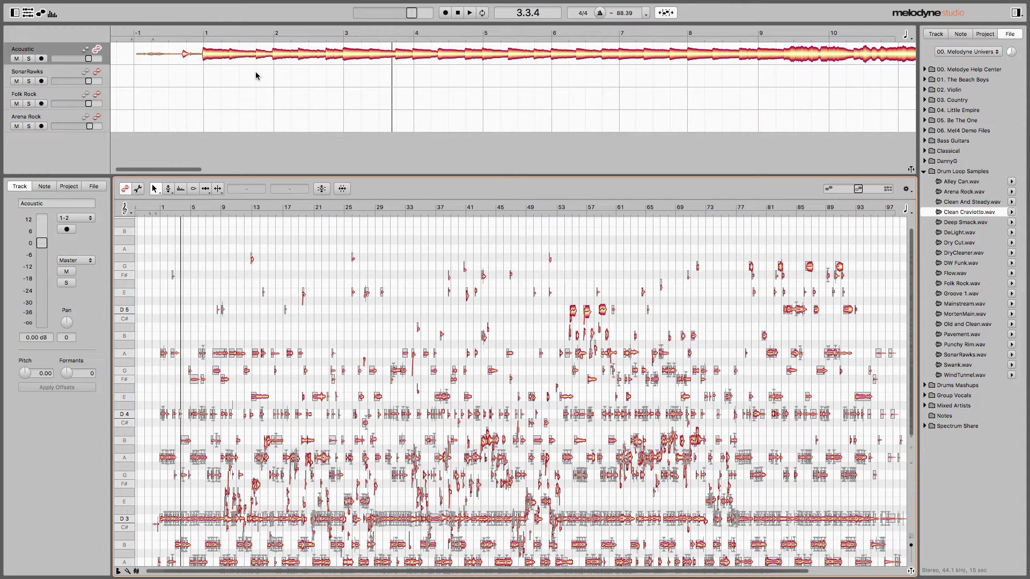
Place SonarRawks.wav on the second track at bar 1, inspect its hits, then reshow Acoustic notes.
mouse_move(964, 355)
left_mouse_down()
mouse_move(867, 237)
mouse_move(343, 10)
mouse_move(266, 64)
mouse_move(206, 75)
left_mouse_up()
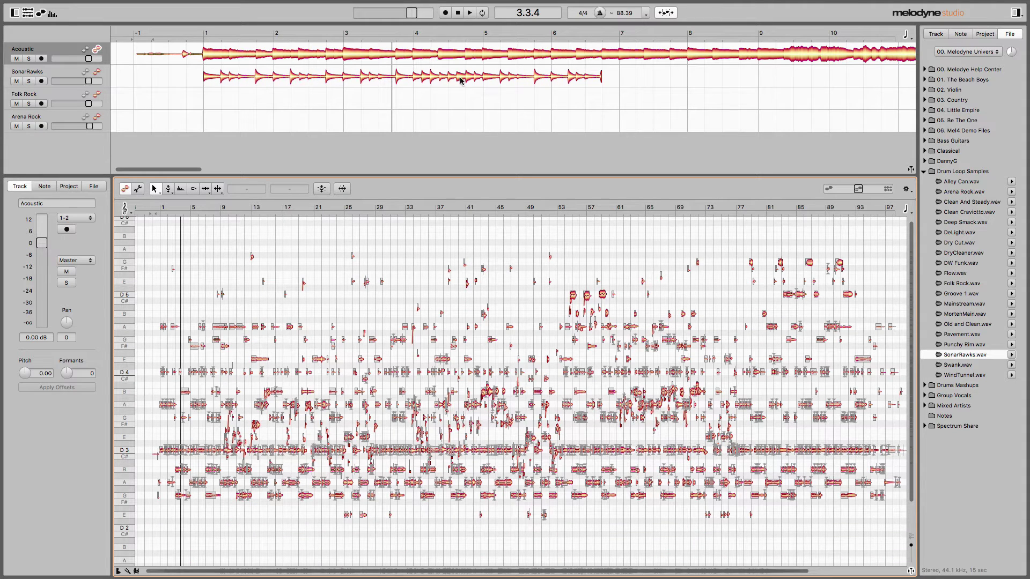
left_click(98, 76)
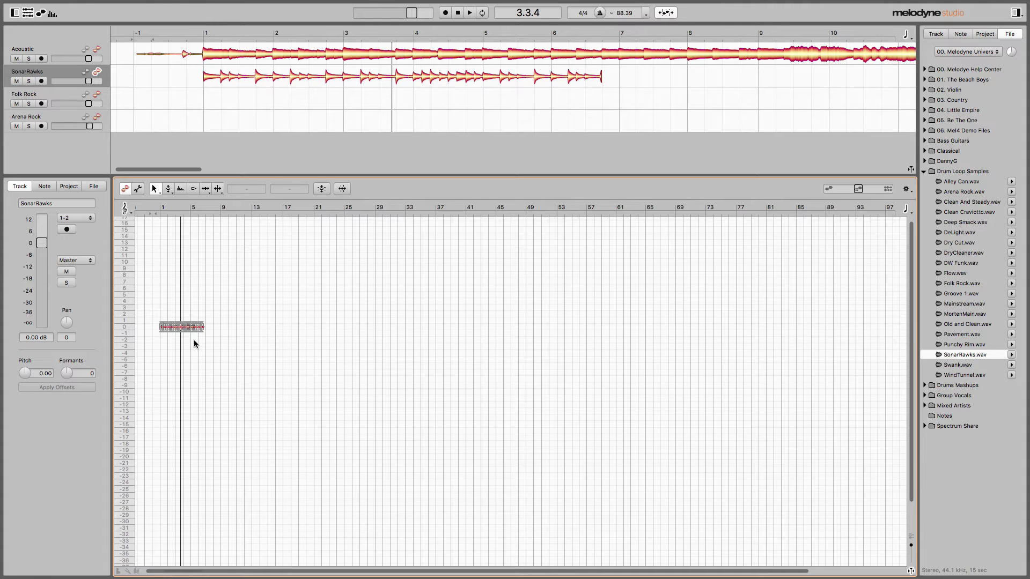
left_click_drag(809, 571, 240, 569)
left_click(531, 327)
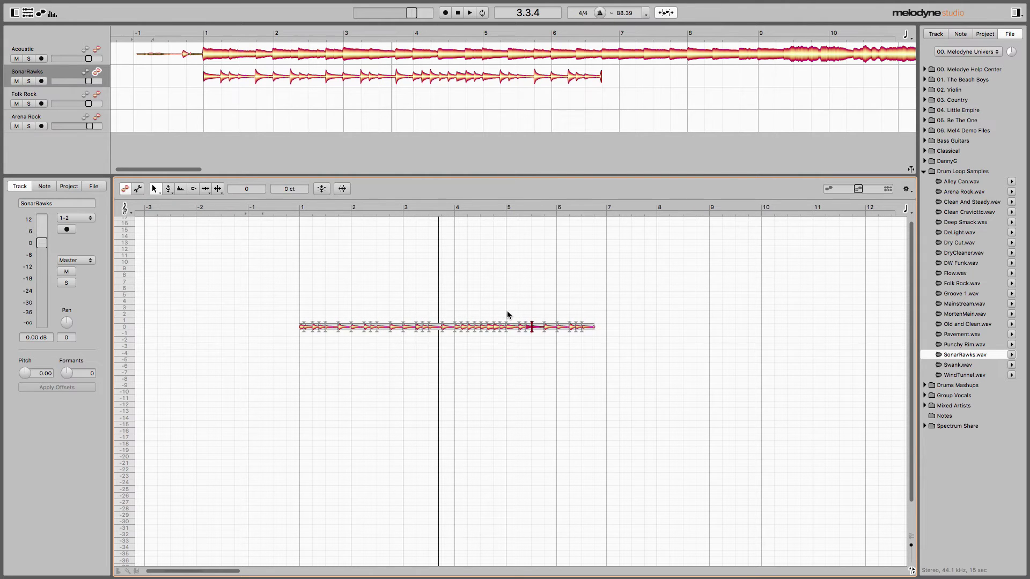
left_click(509, 315)
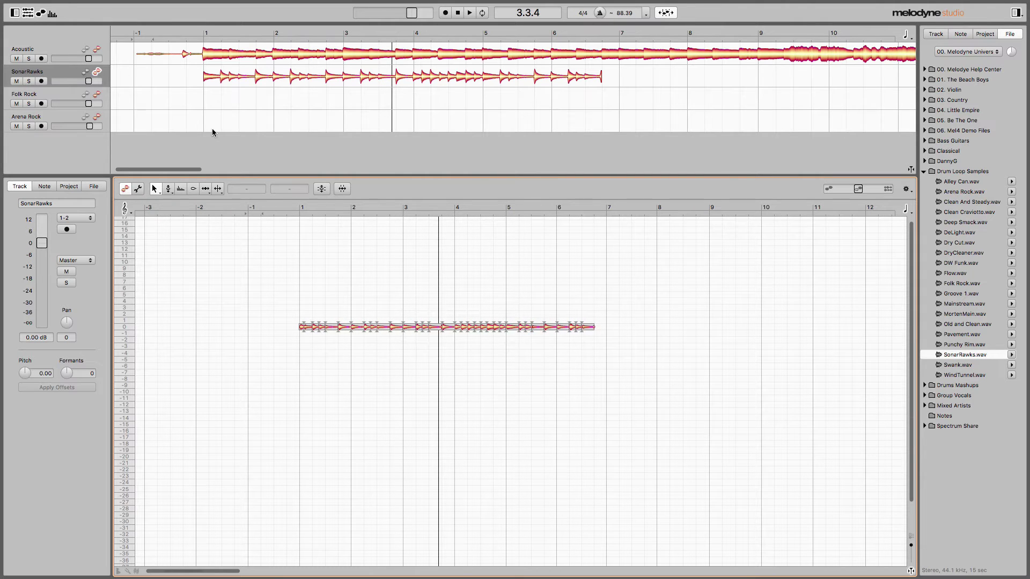
left_click(97, 49)
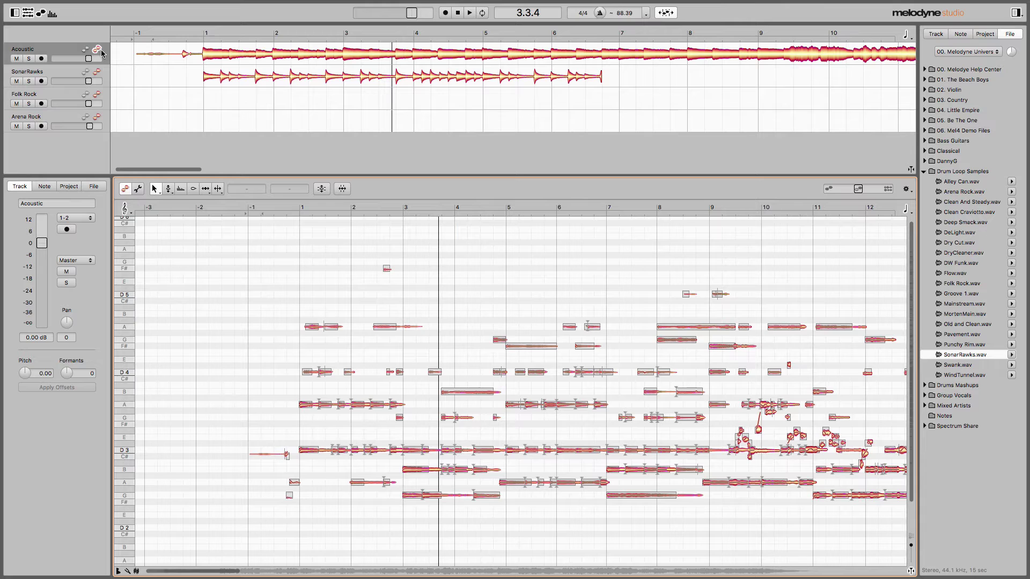
Add SonarRawks notes beside the guitar, select the guitar notes, and set playback just before bar 1.
left_click(97, 73, "super")
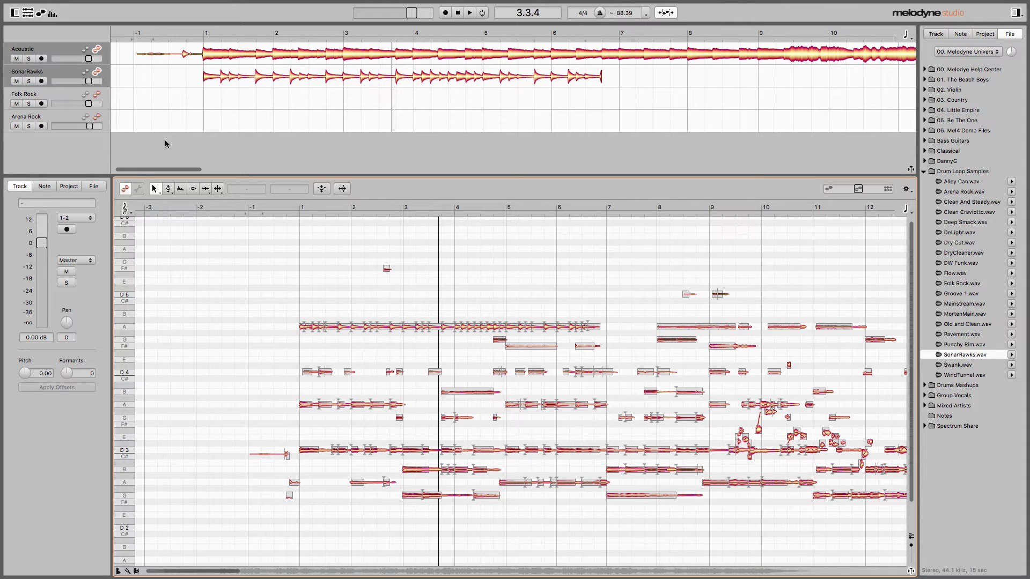
left_click_drag(288, 314, 593, 338)
left_click_drag(264, 510, 626, 339)
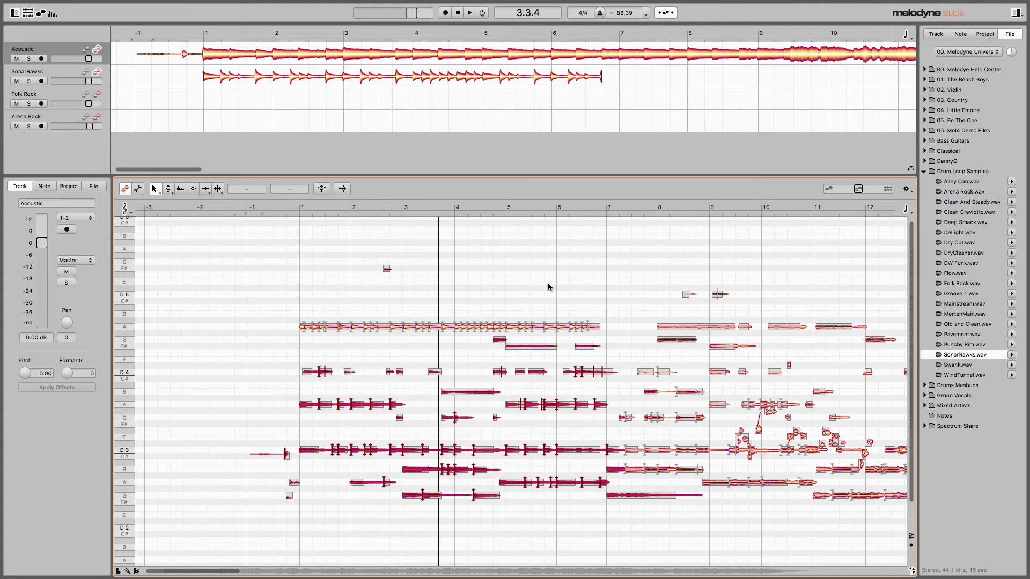
left_click(286, 209)
left_click(264, 210)
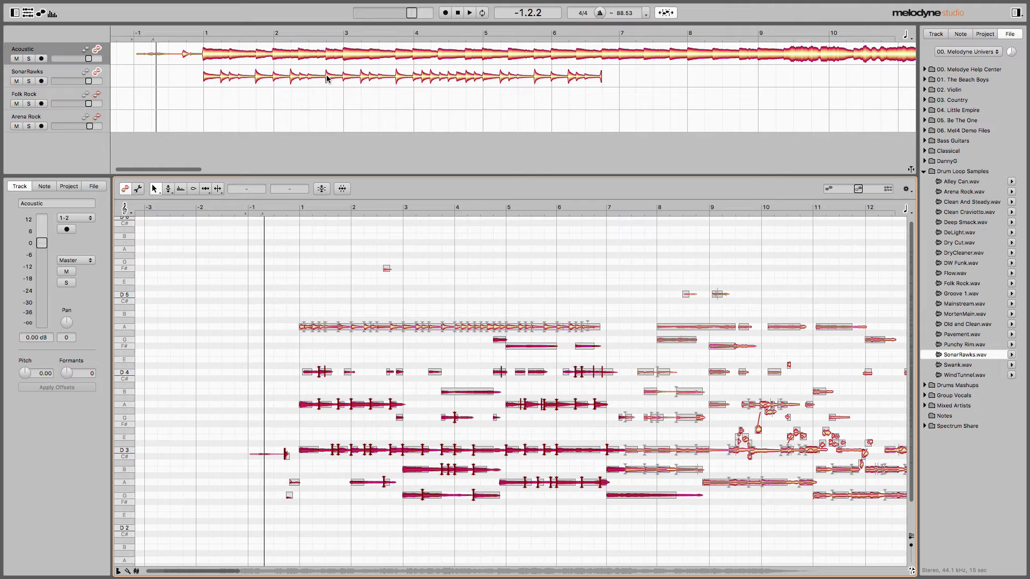
Show the tempo curve and play guitar and SonarRawks loop from just before bar 1.
left_click(646, 16)
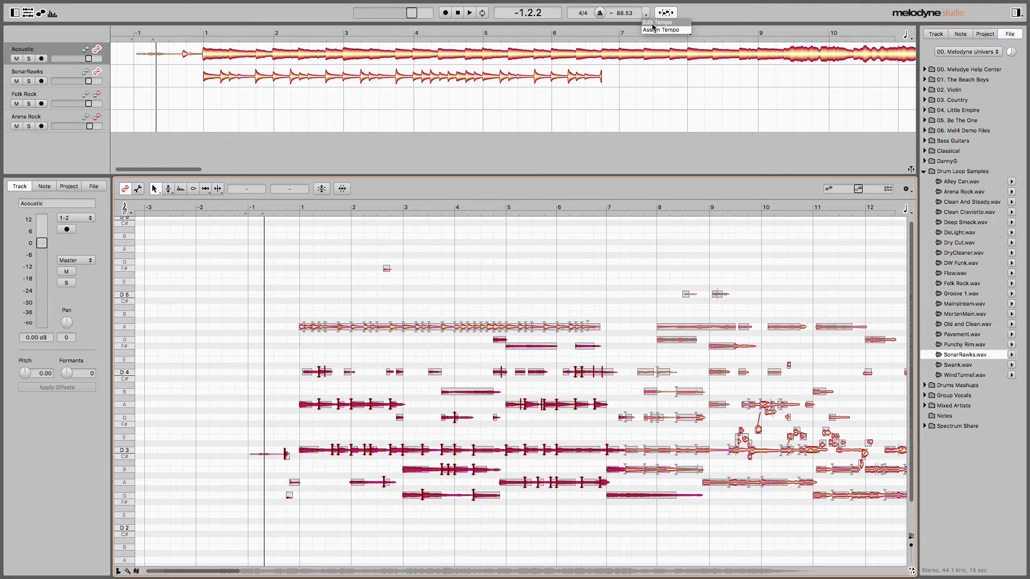
left_click(654, 24)
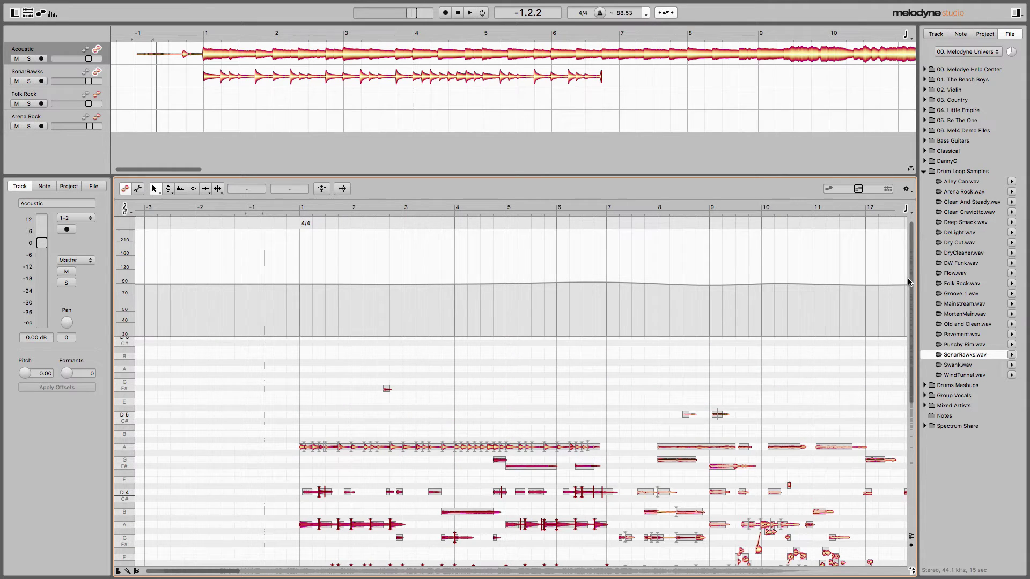
left_click_drag(909, 283, 906, 353)
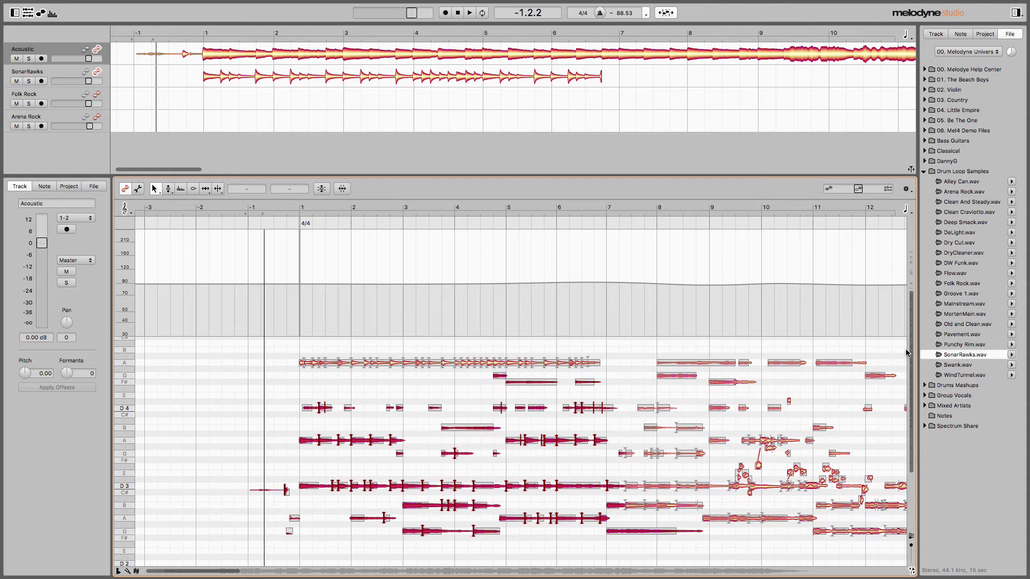
left_click(253, 208)
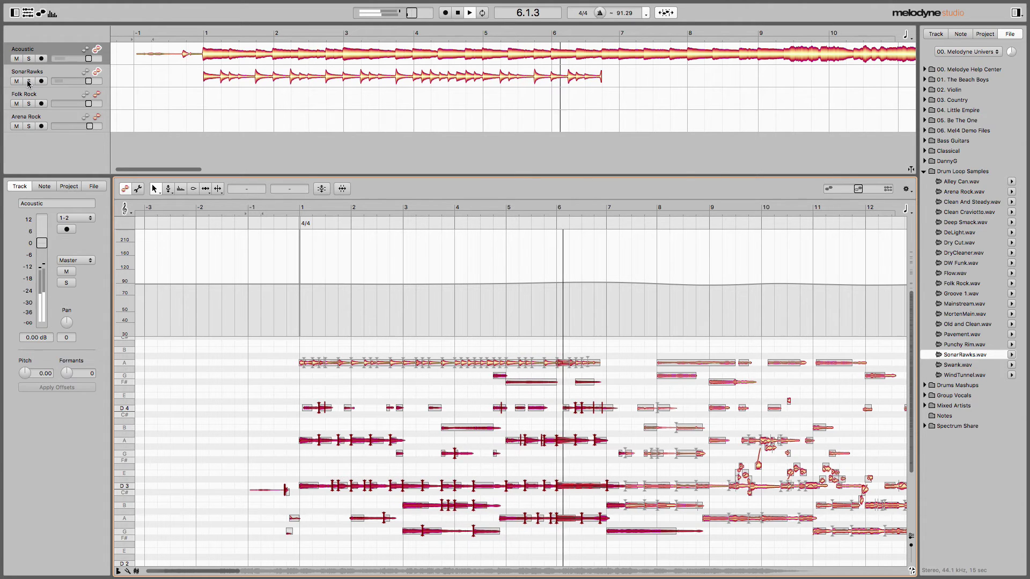
Stop, remove SonarRawks from the editor, drop Folk Rock.wav on the Folk Rock track, and play.
key("space")
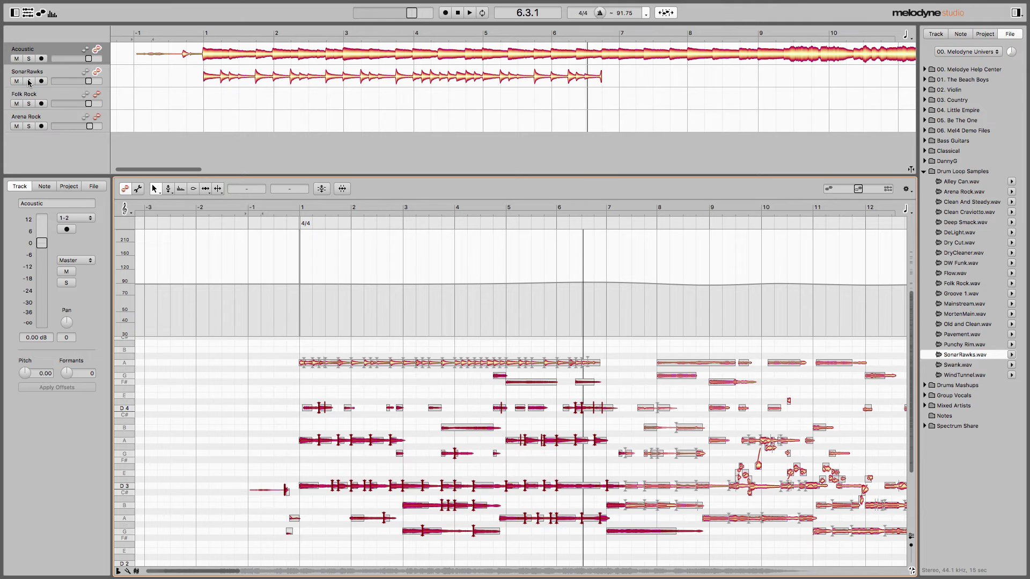
left_click(98, 72)
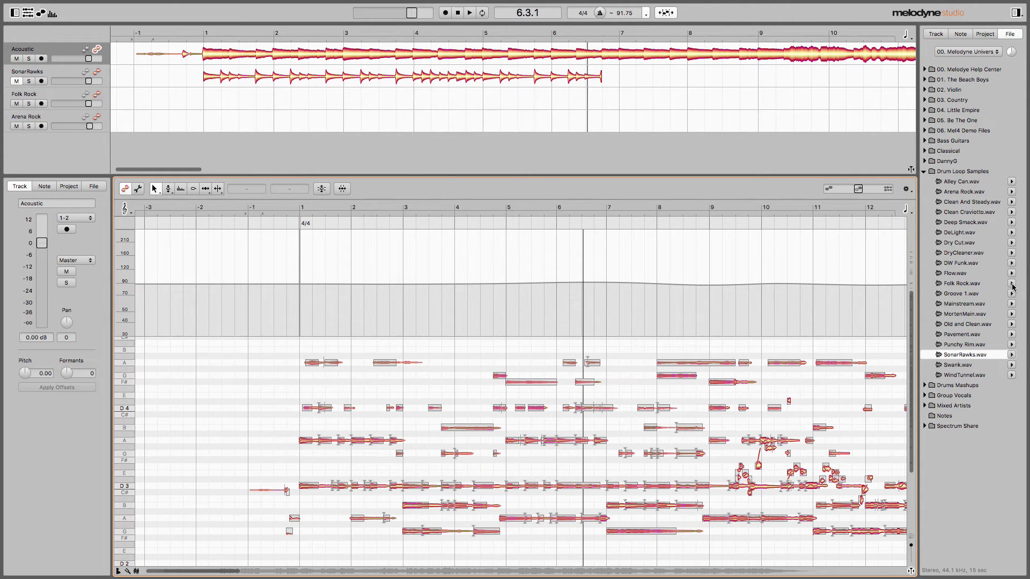
left_click(1012, 285)
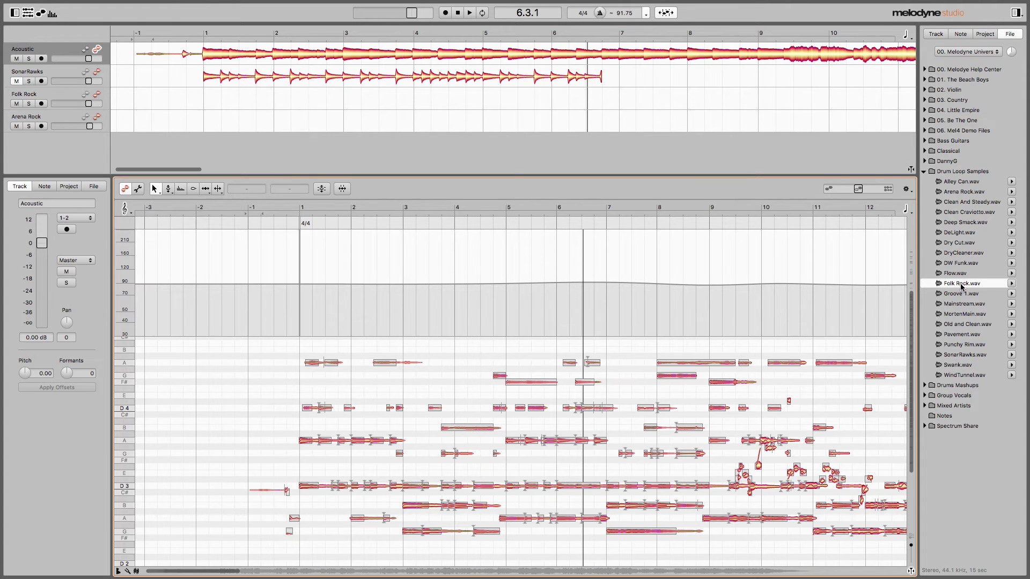
left_click_drag(961, 287, 209, 101)
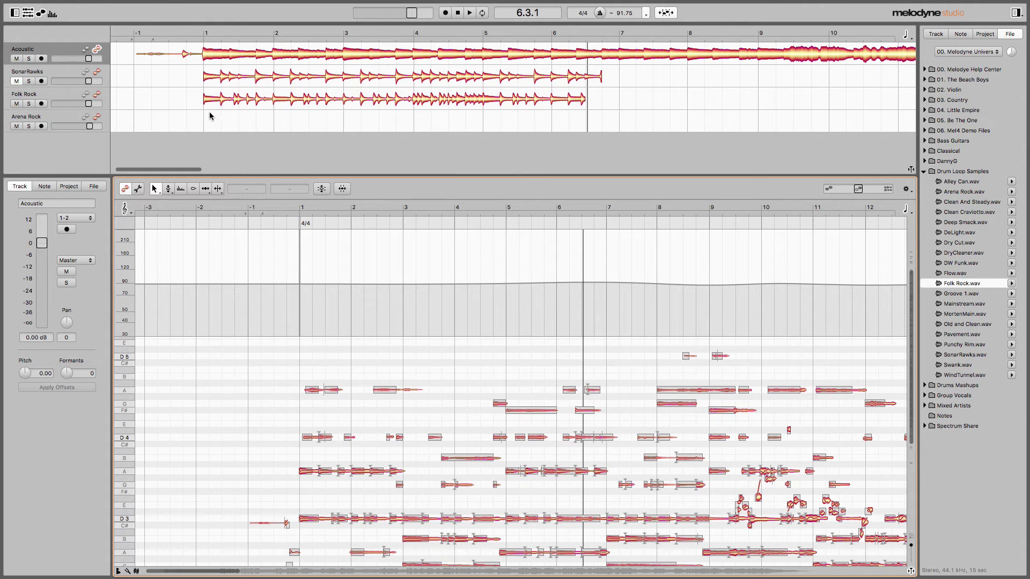
left_click(181, 35)
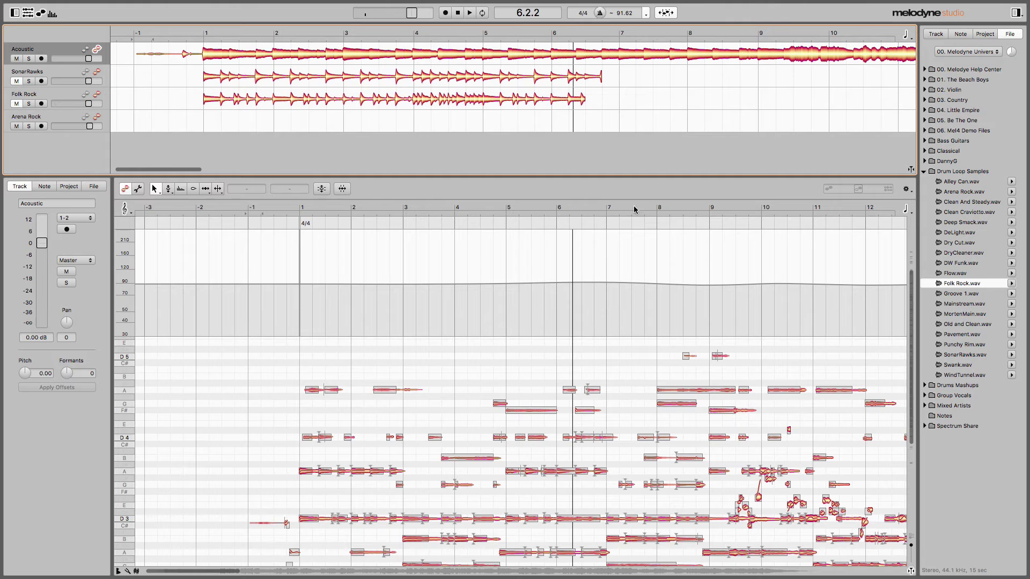
Preview Arena Rock.wav, drop it onto the Arena Rock track, and play from just before bar 1.
left_click(961, 193)
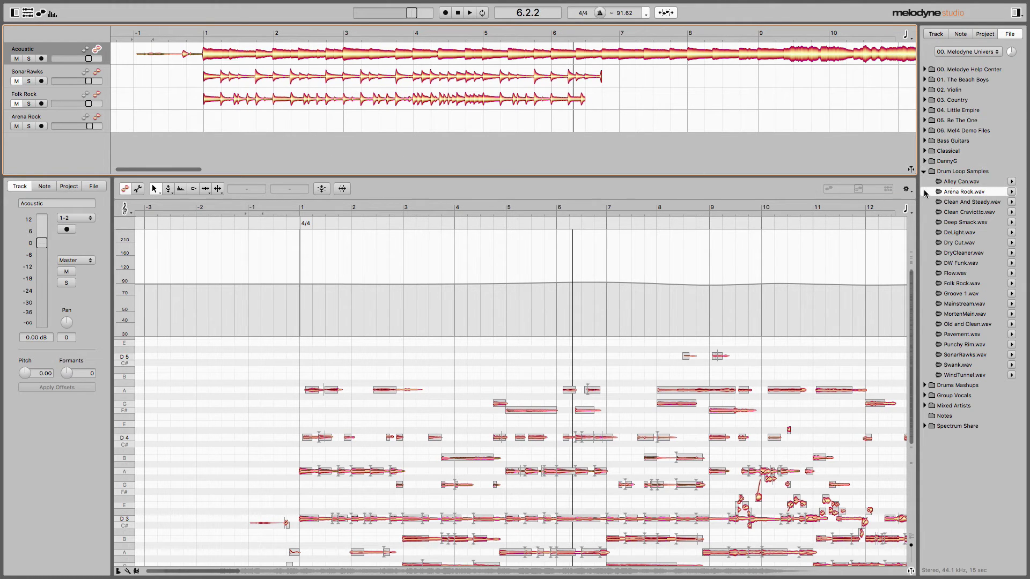
left_click_drag(960, 194, 210, 127)
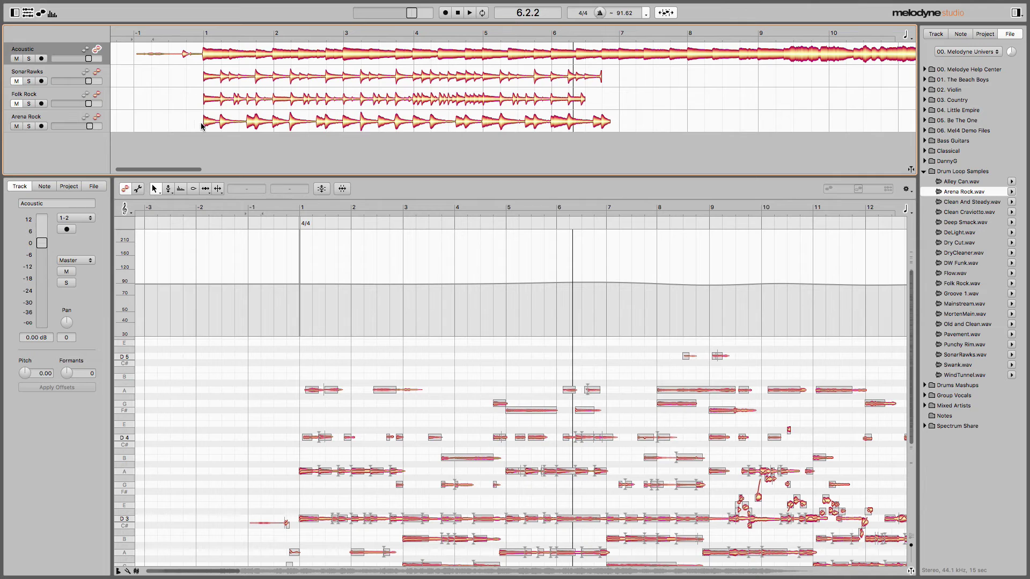
double_click(182, 33)
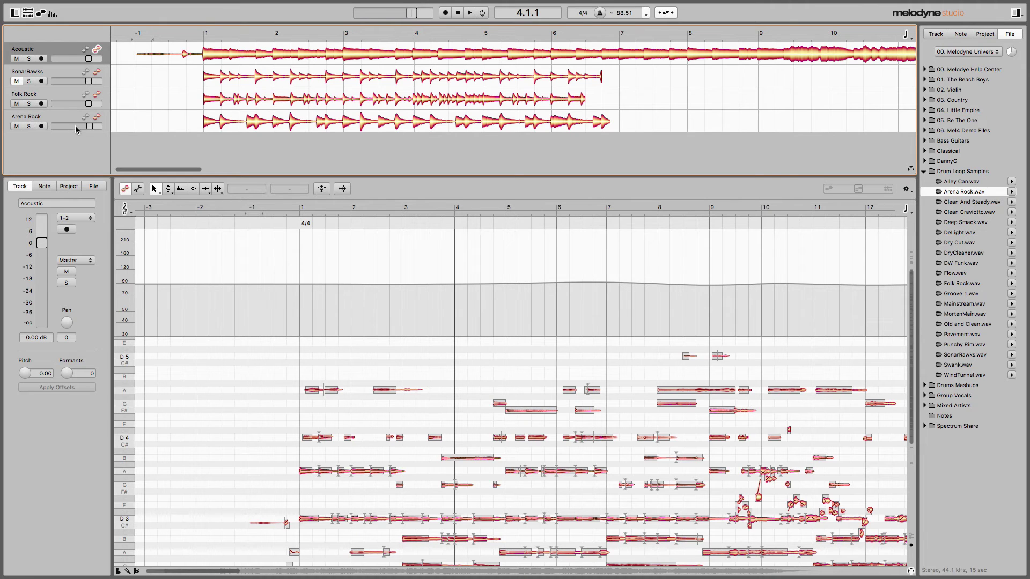
Play from bar 1 and lower the Arena Rock track fader to -5.07 dB.
left_click(200, 30)
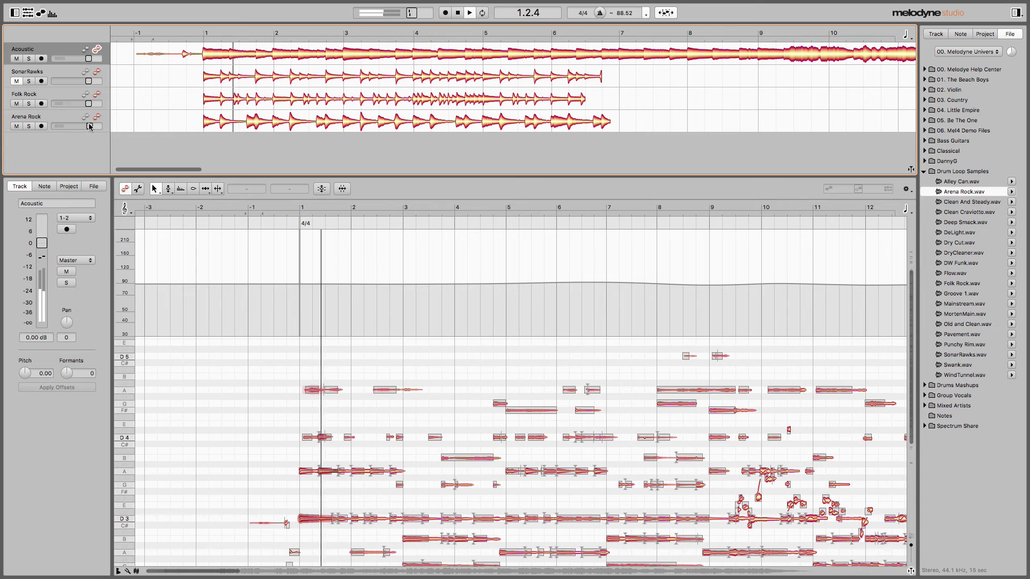
left_click_drag(90, 128, 85, 131)
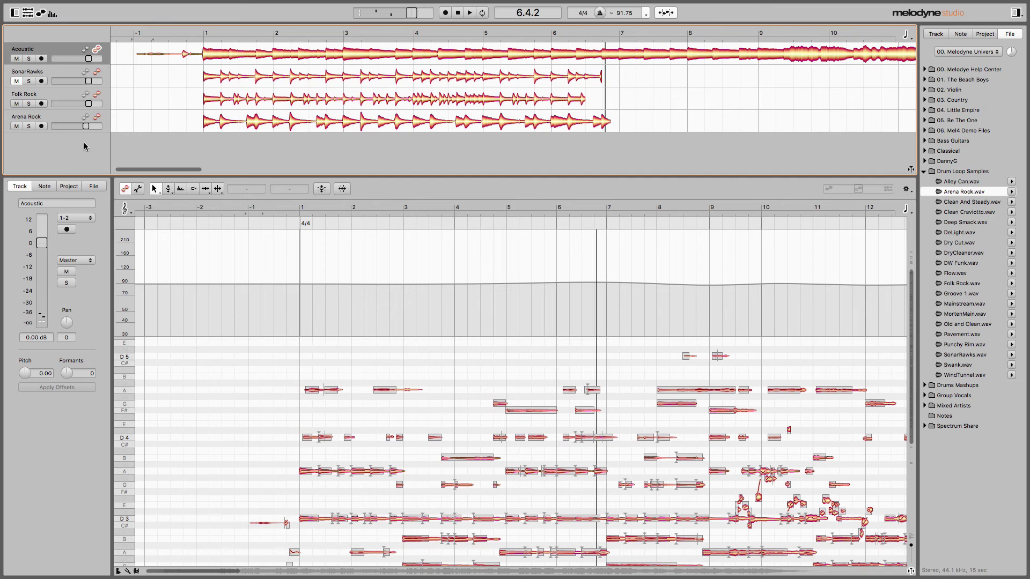
Deselect the Acoustic track and add a new empty track below the drum loops.
mouse_move(104, 5)
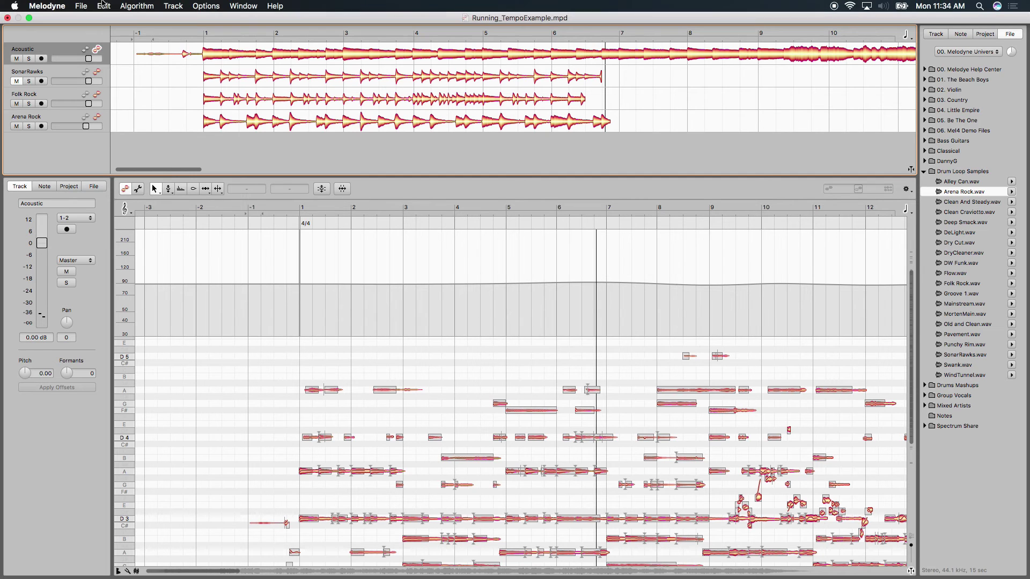
left_click(73, 146)
right_click(84, 145)
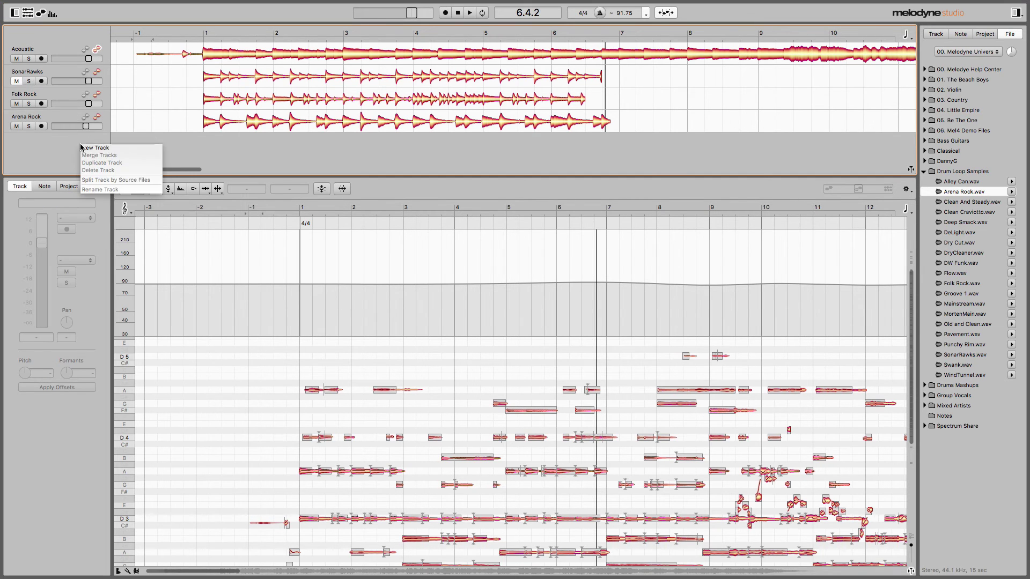
left_click(89, 149)
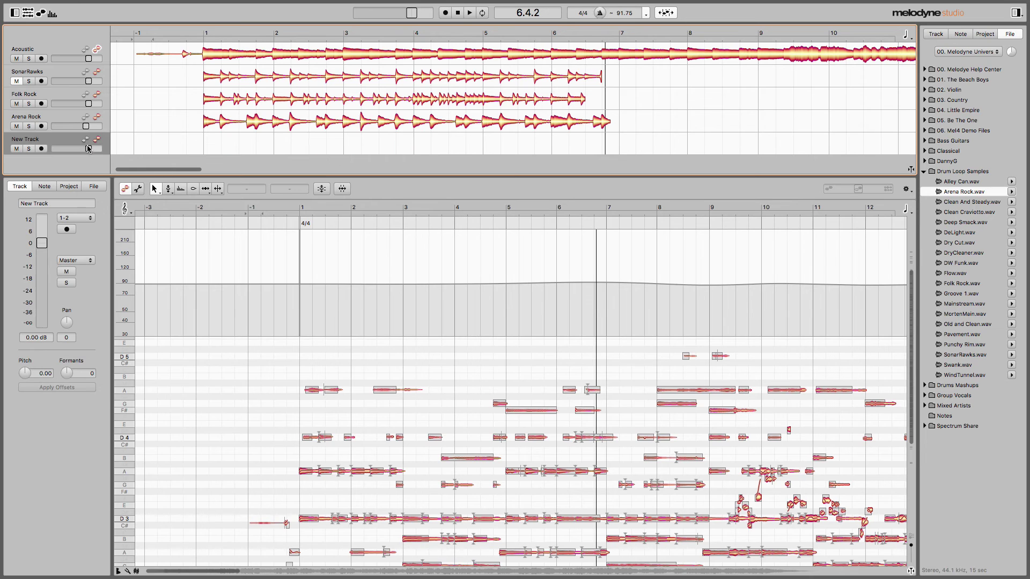
Audition the MortenMain, Alley Can, Arena Rock and Clean And Steady loops in the browser.
left_click(1013, 313)
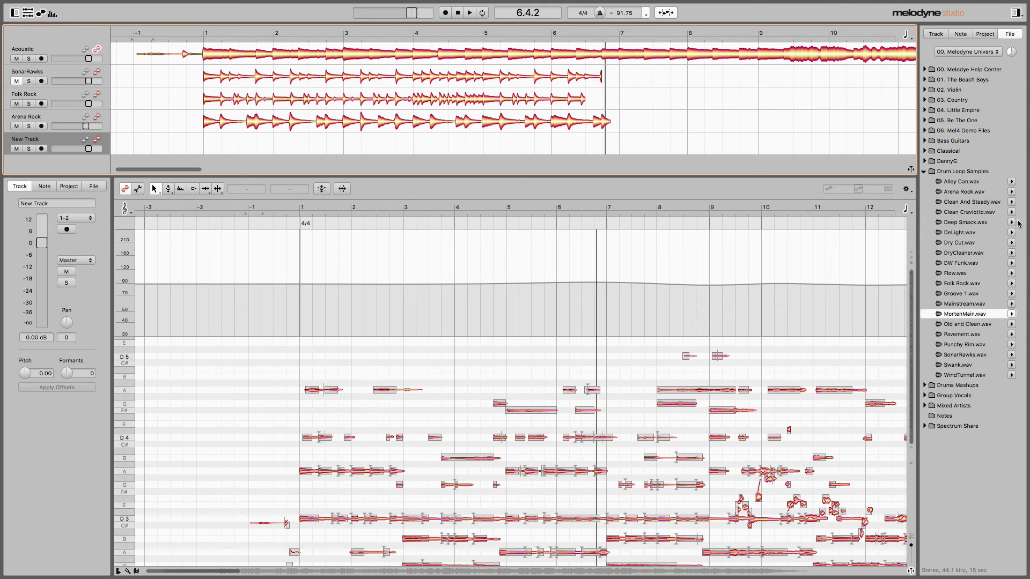
left_click(1012, 182)
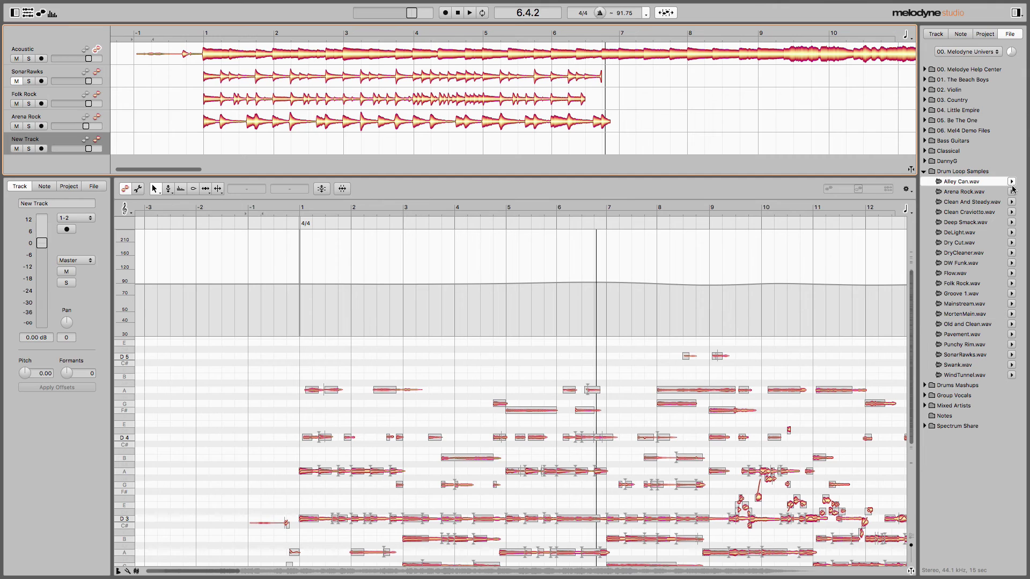
left_click(1012, 192)
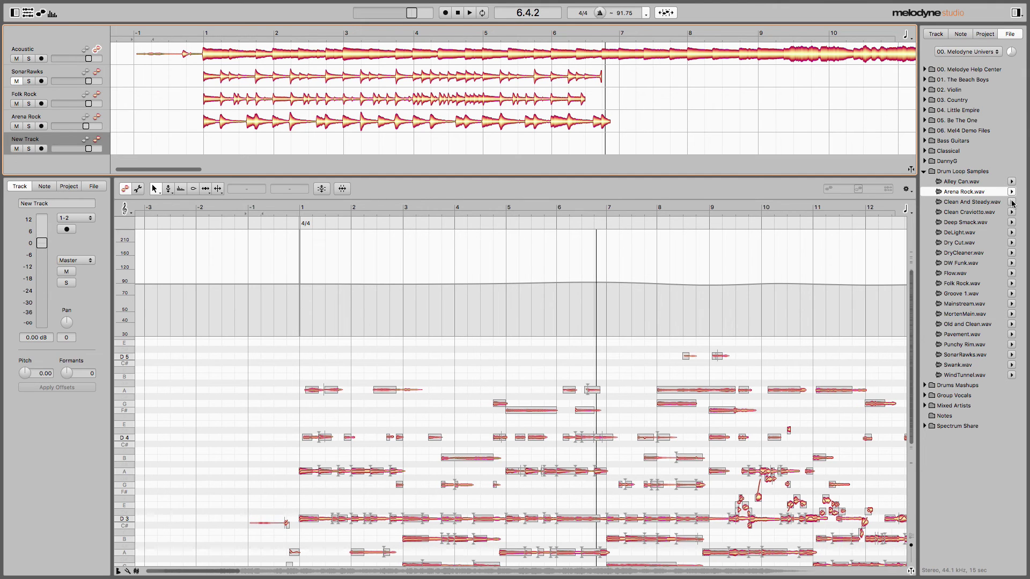
left_click(1012, 202)
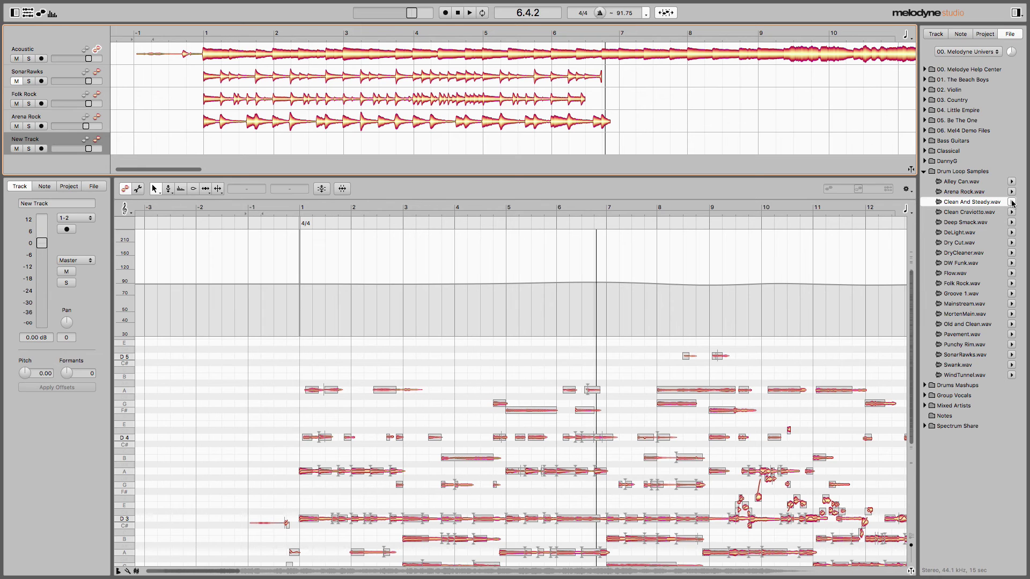
Drop Clean And Steady.wav onto New Track, mute Folk Rock, and play while toggling the new track's mute.
left_click_drag(990, 204, 205, 144)
left_click(17, 104)
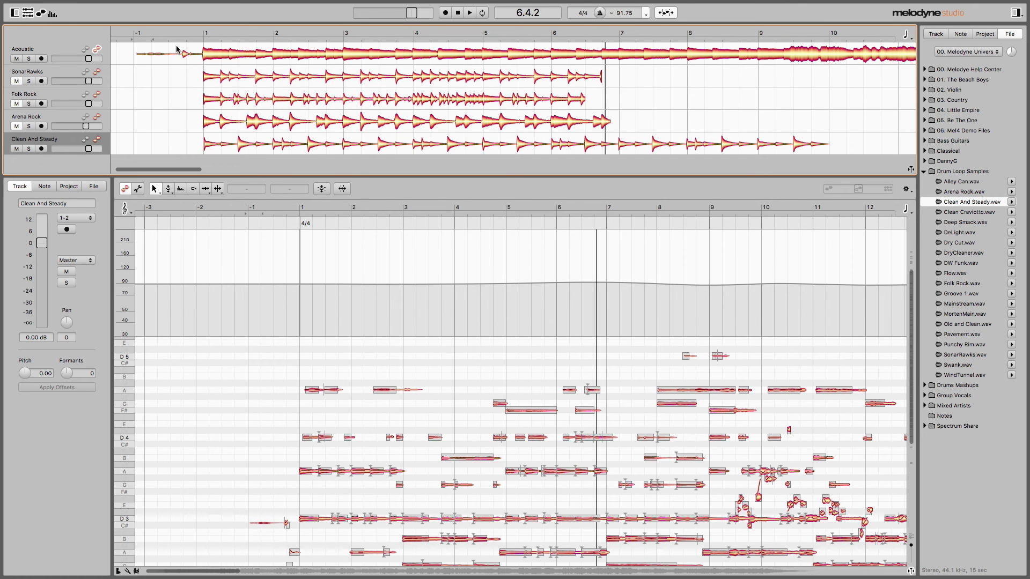
key("space")
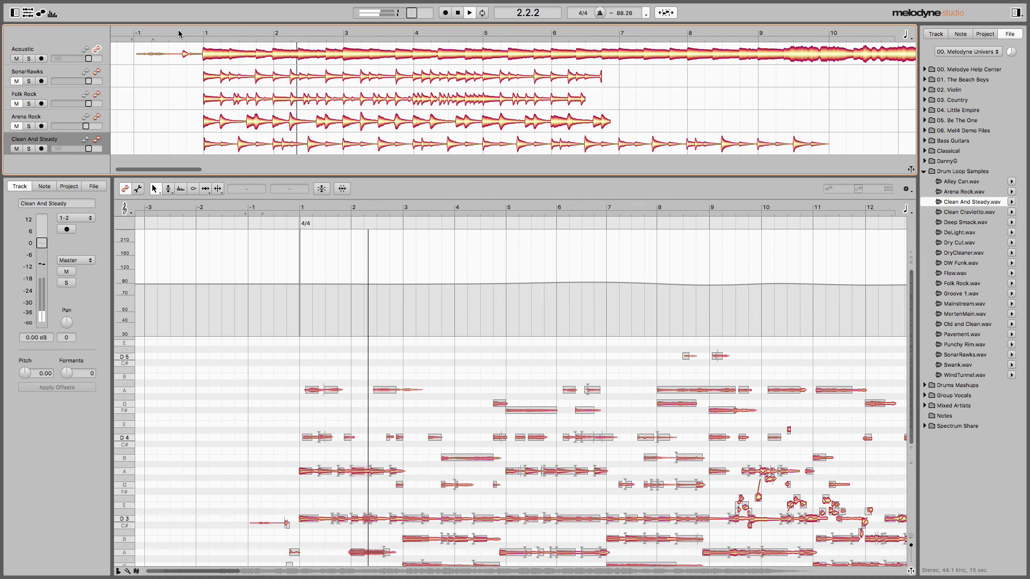
left_click(18, 150)
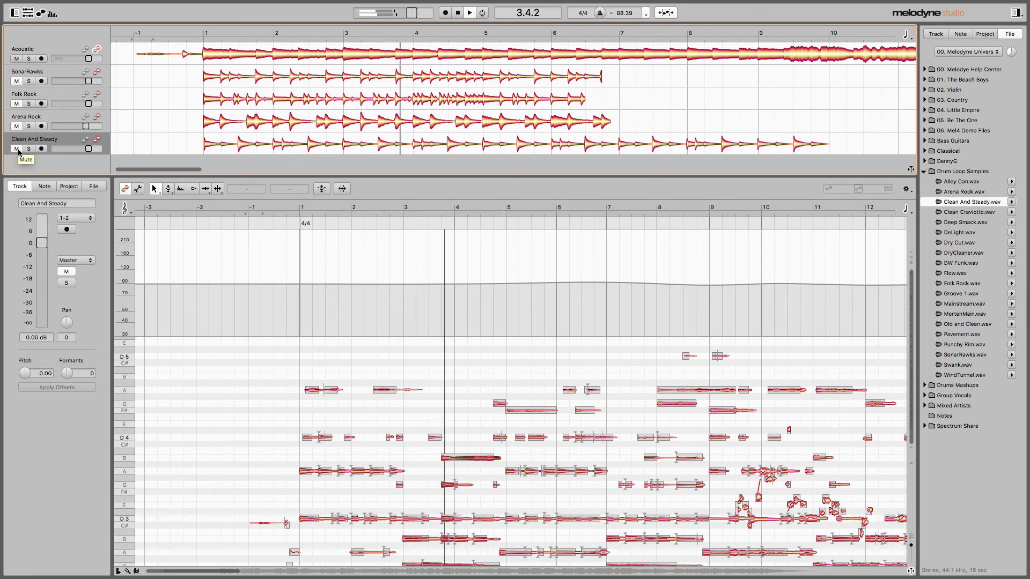
left_click(16, 149)
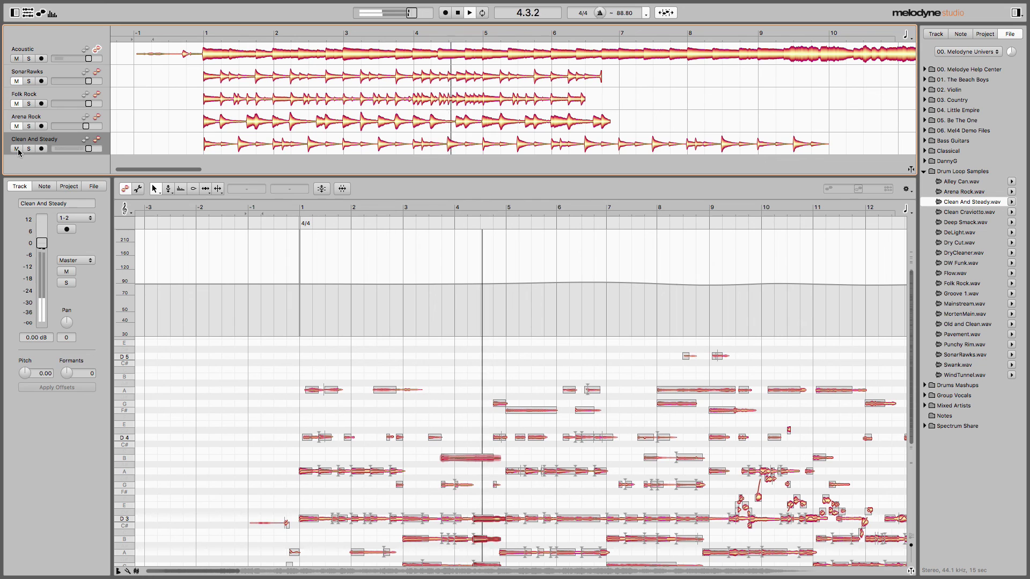